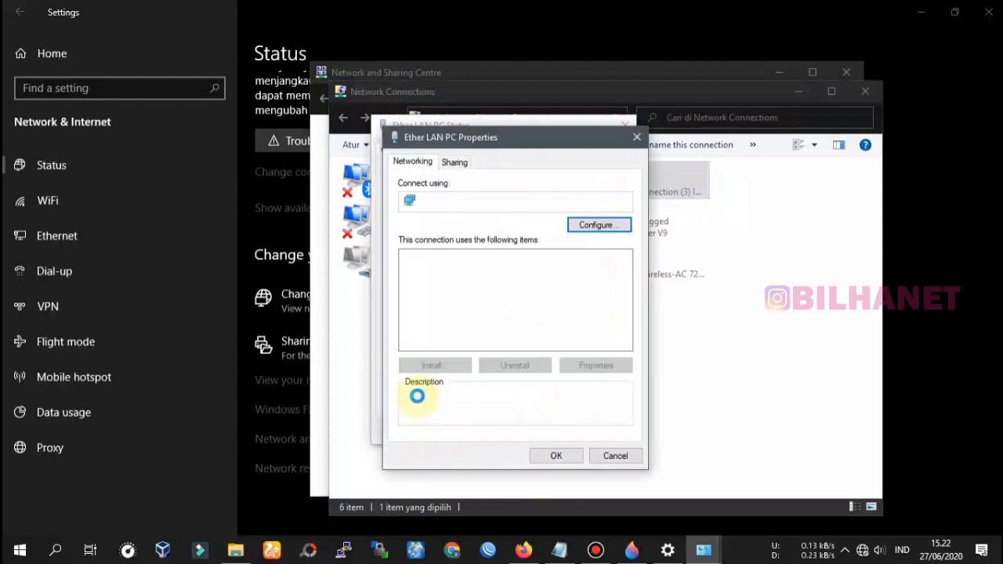
Keep the Ether LAN PC's IPv4 on automatic IP and DNS, then close its dialogs.
click(521, 308)
double_click(521, 308)
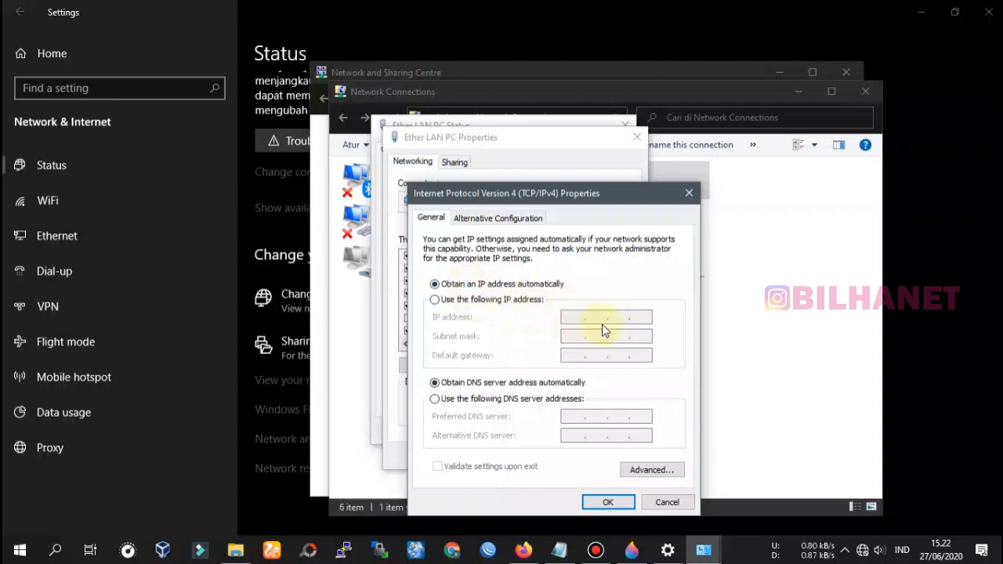
click(614, 502)
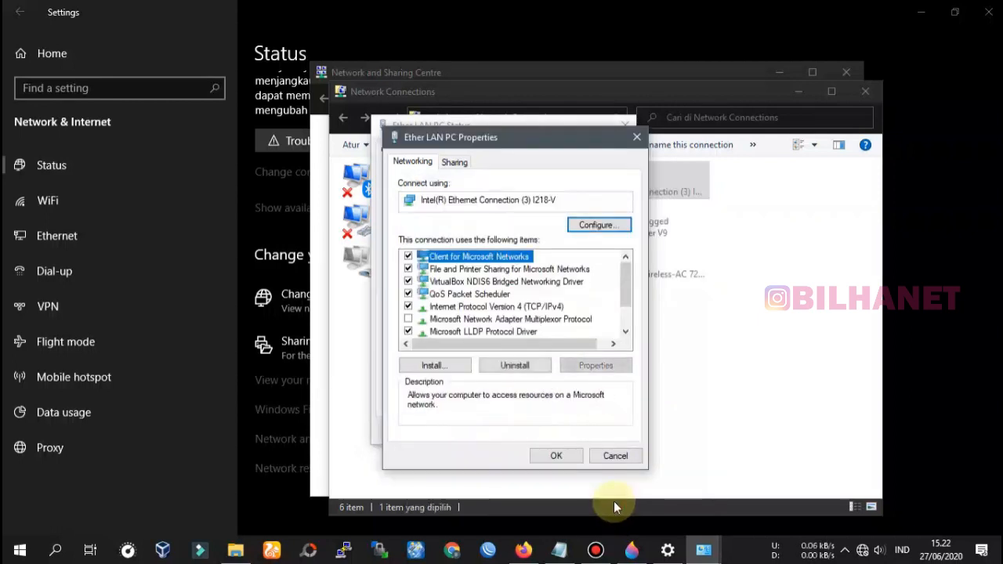
click(556, 457)
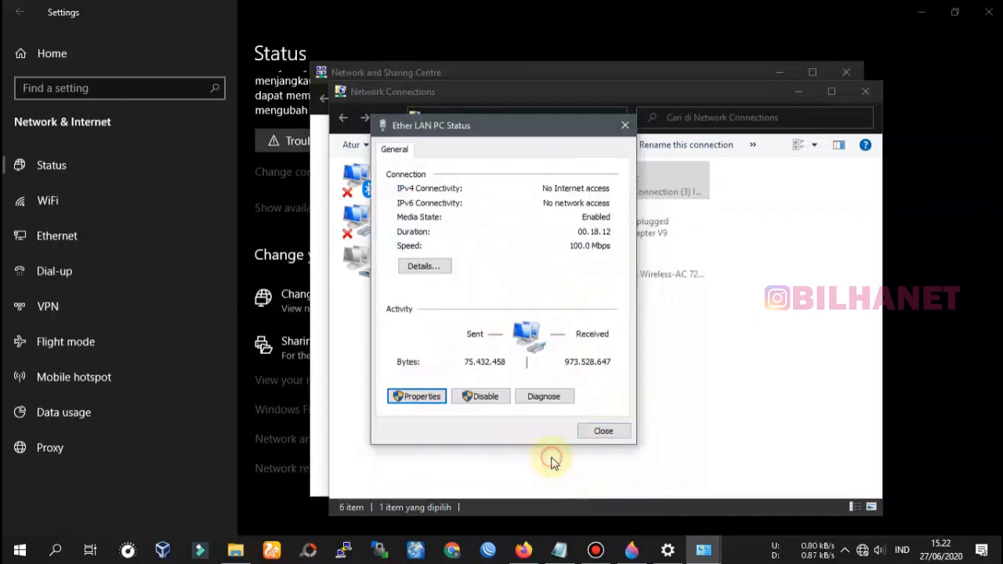
click(601, 431)
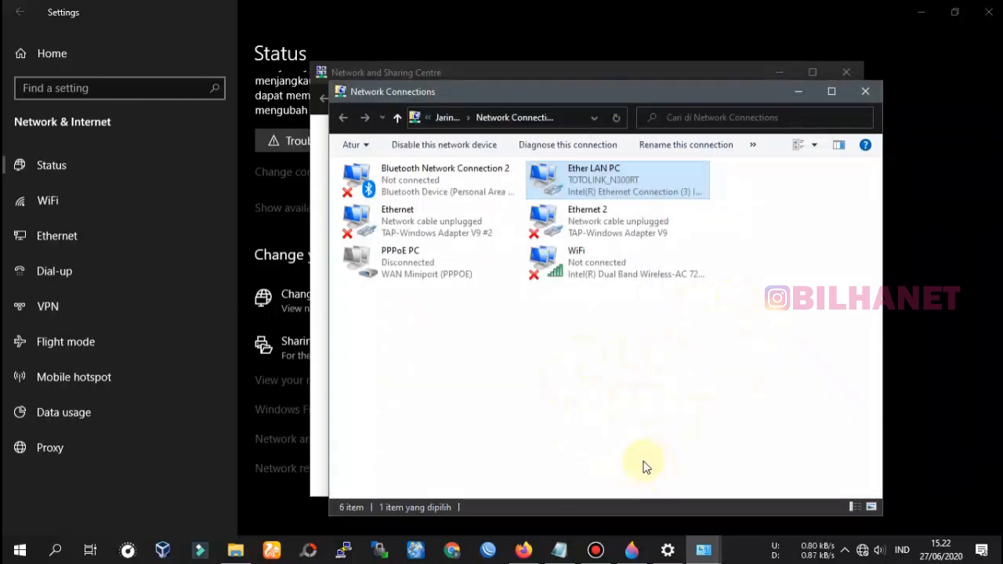
click(524, 550)
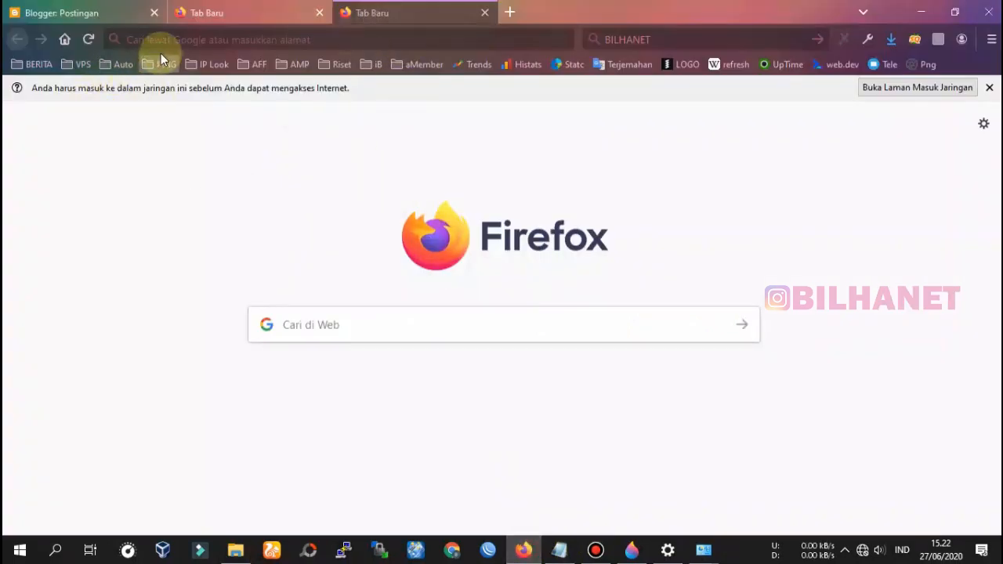
Load the router's web page at 192.168.1.1 in Firefox.
click(301, 40)
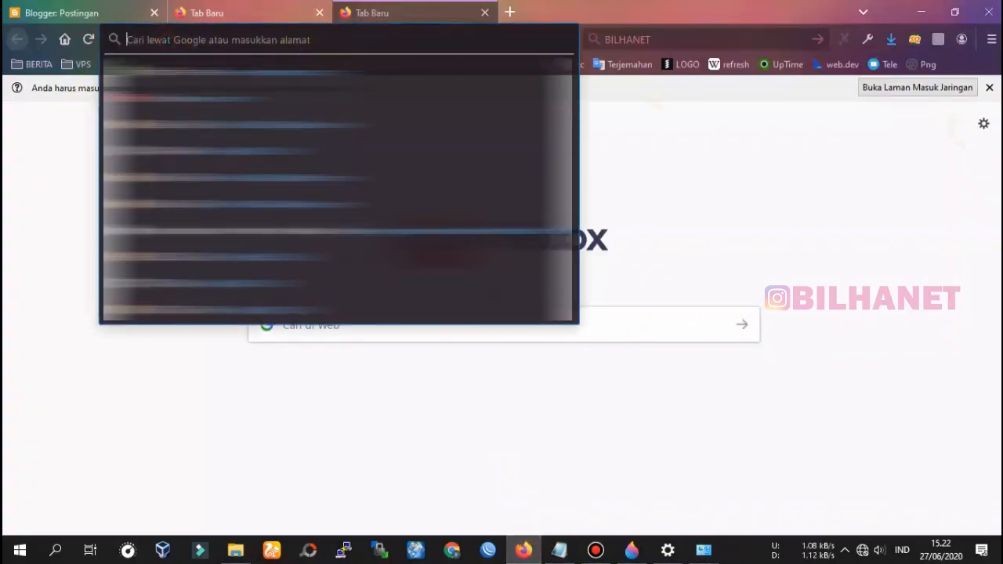
text(192.168.1.1)
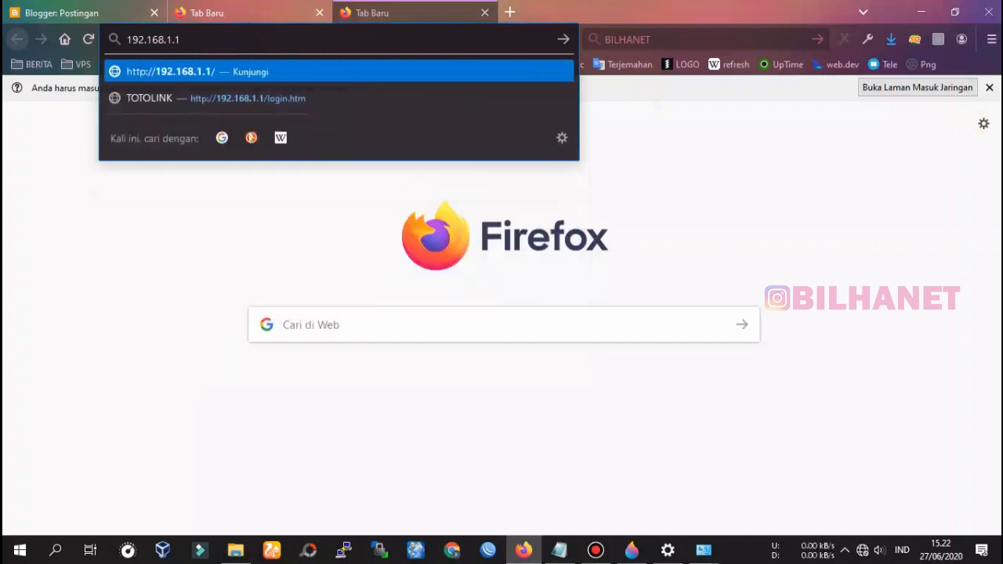
key(Return)
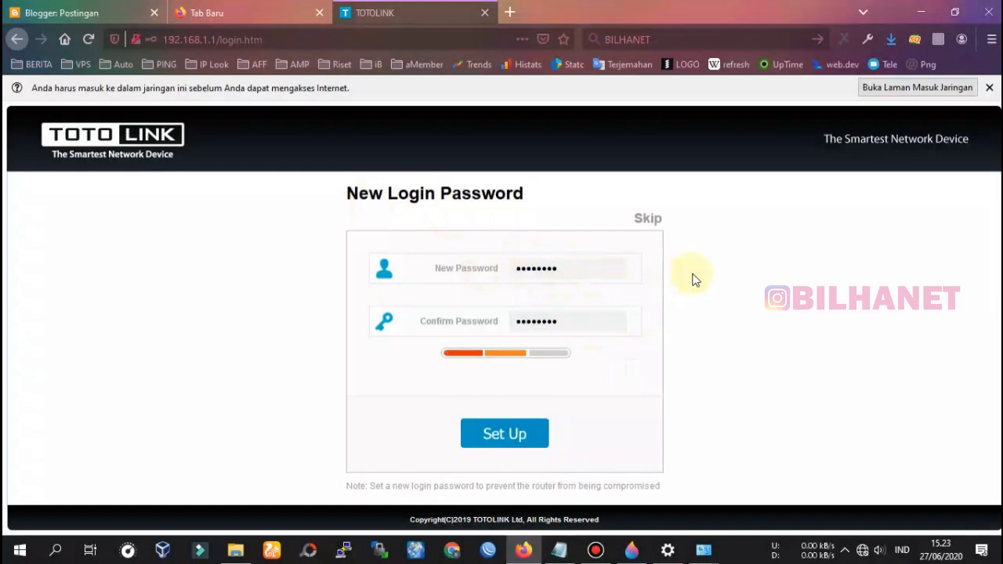
Set the new router login password, log in with it, and dismiss the browser's password prompts.
click(524, 435)
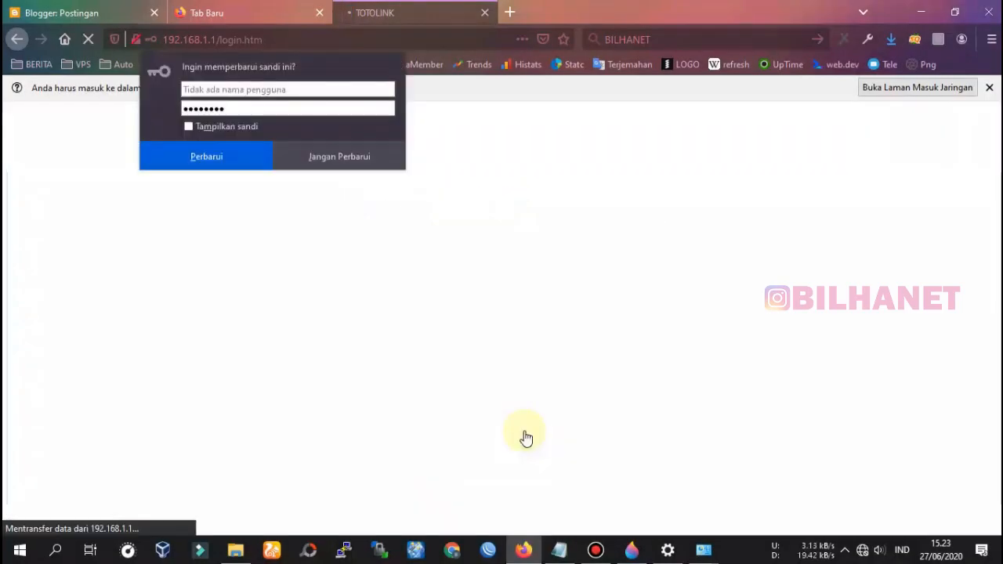
click(345, 158)
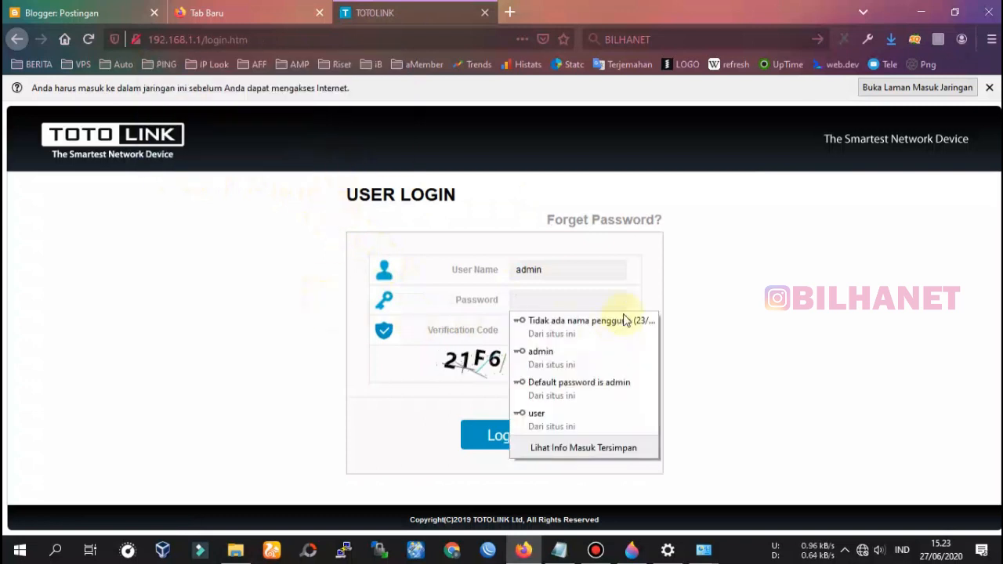
click(553, 301)
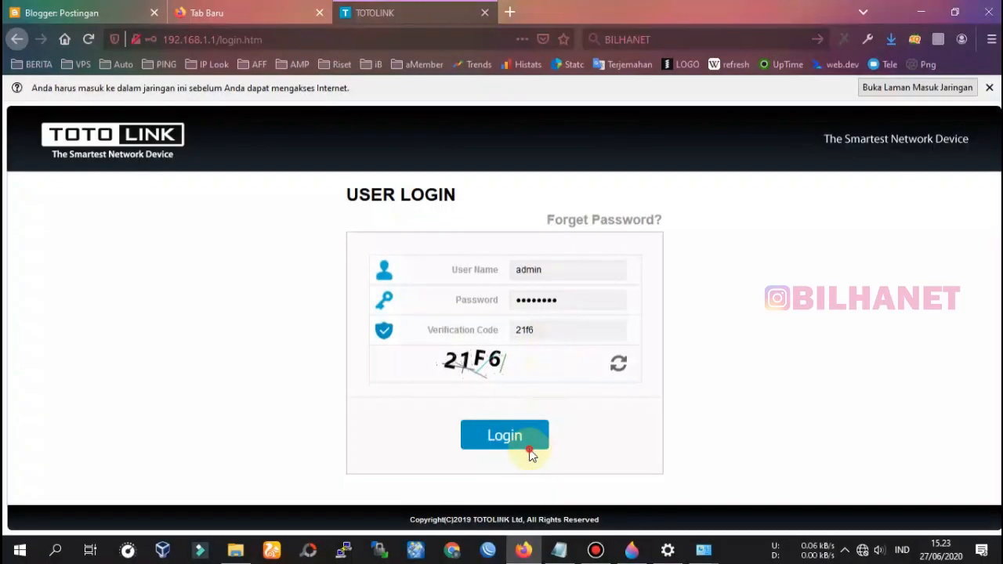
click(528, 444)
click(581, 324)
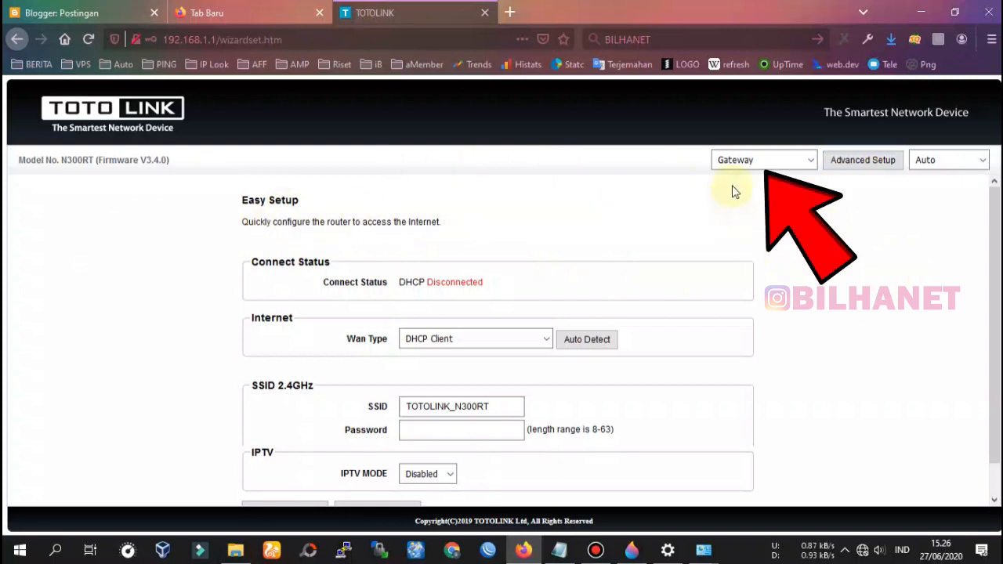
Switch the router's operating mode to AP Mode.
click(735, 161)
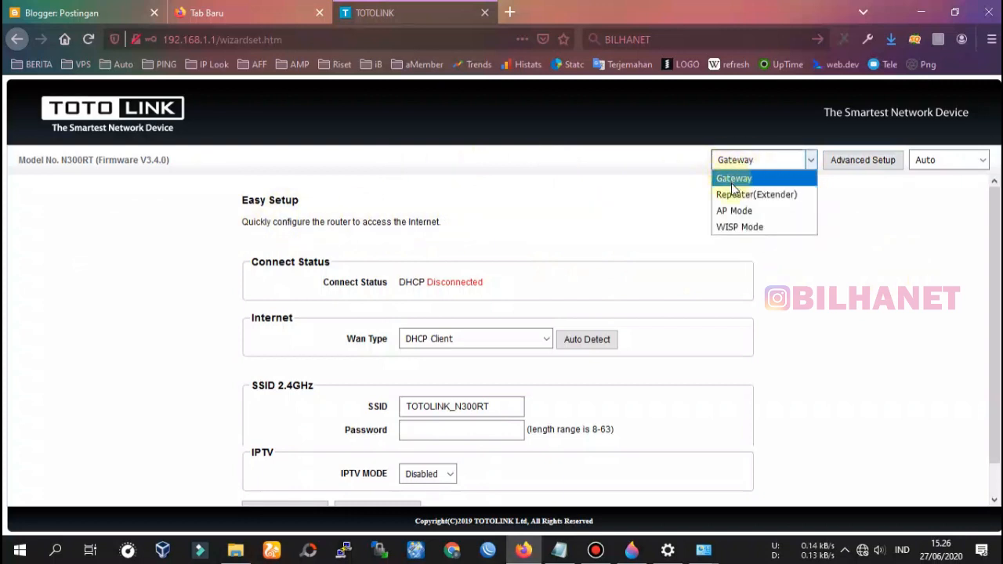
click(734, 211)
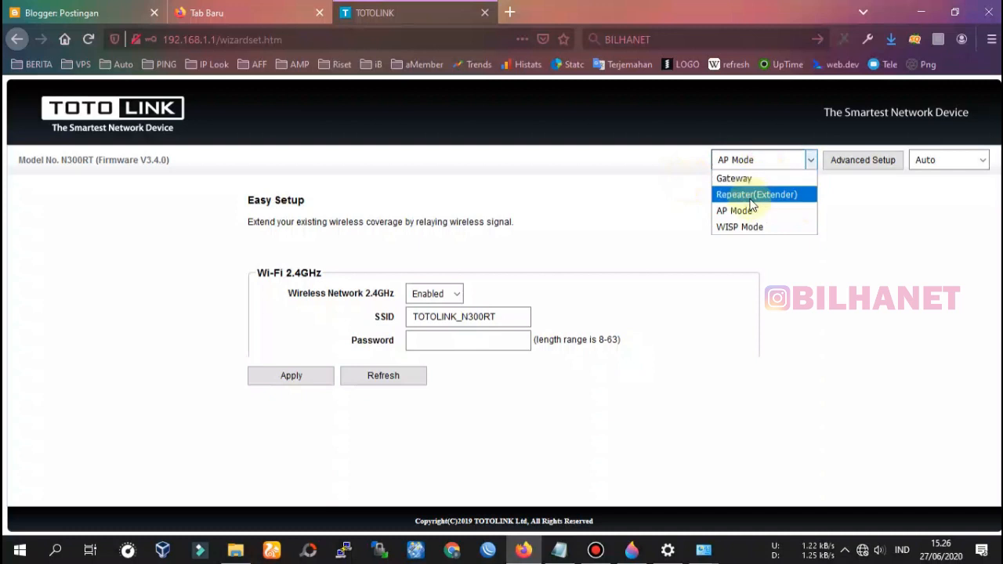
click(930, 210)
click(729, 160)
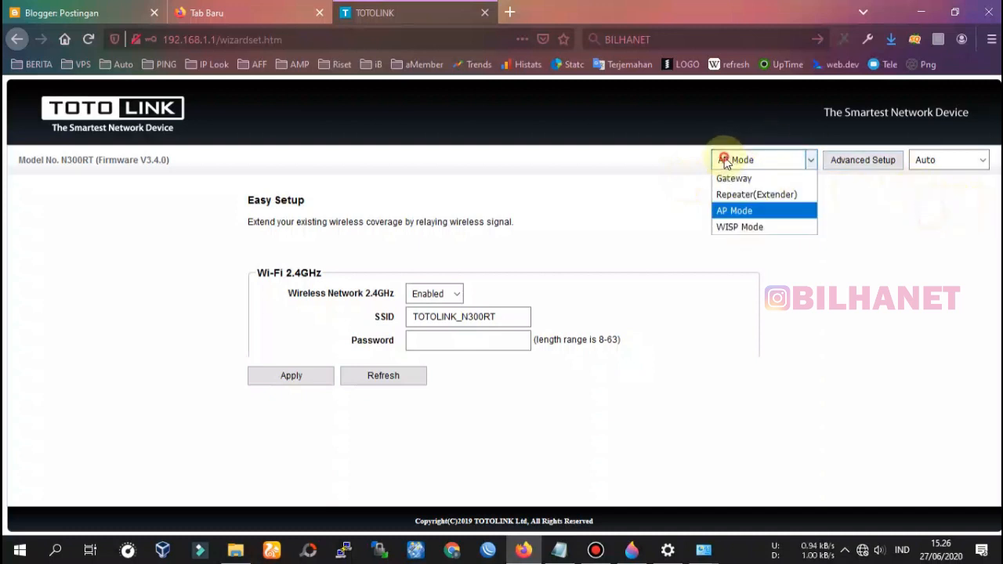
click(744, 210)
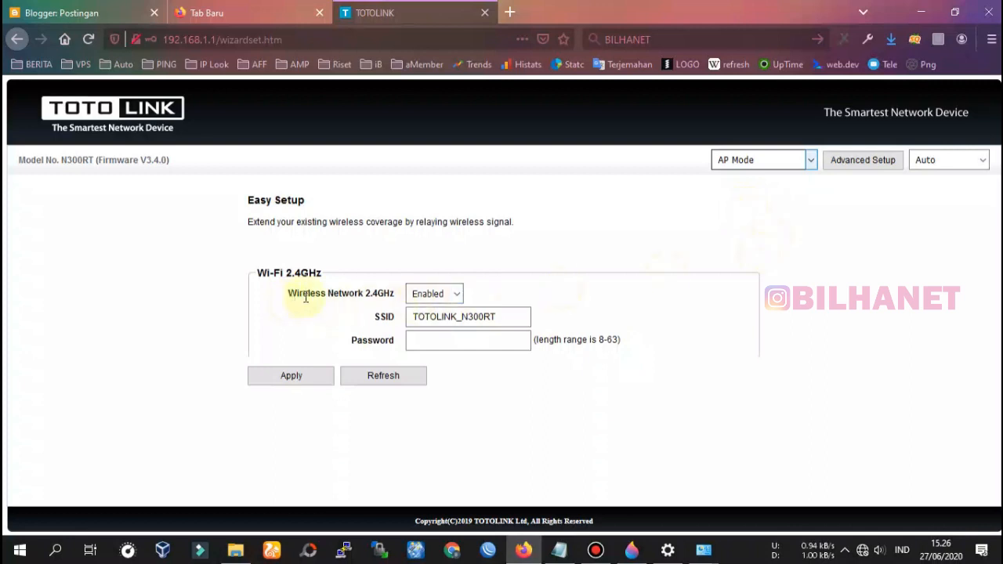
Replace the 2.4GHz network name with BILHANET 27.
click(465, 318)
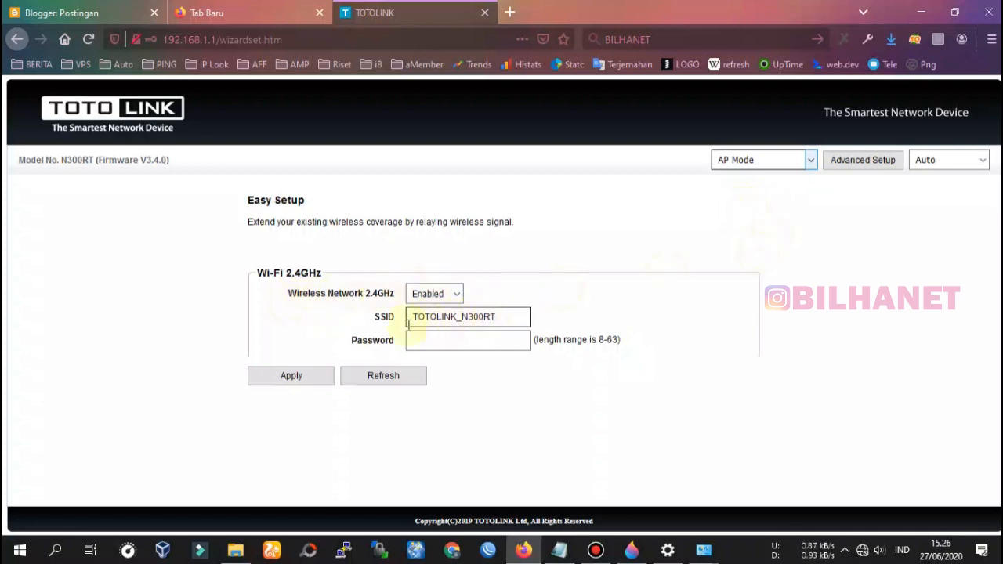
click(385, 317)
key(ctrl+a)
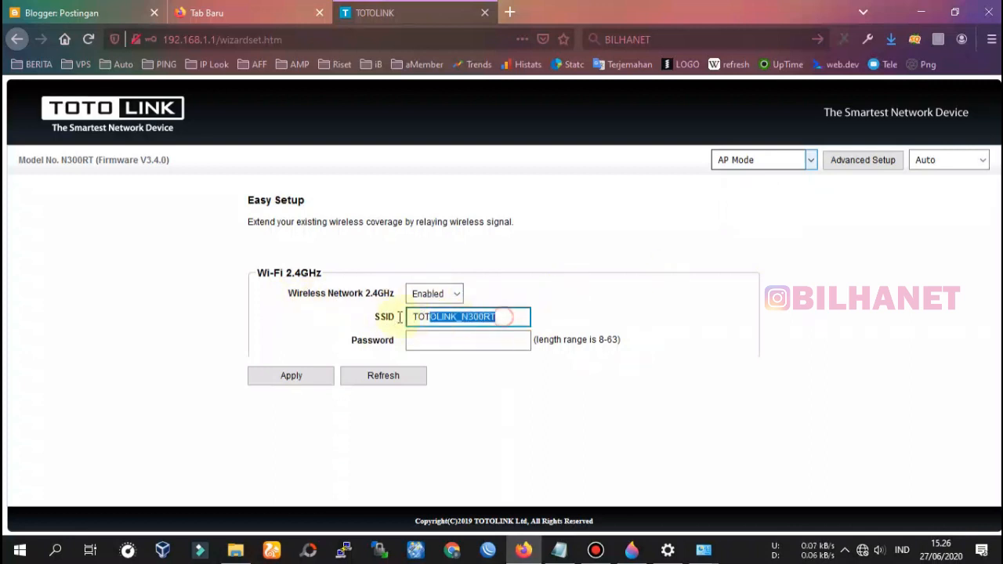
text(BILHANET)
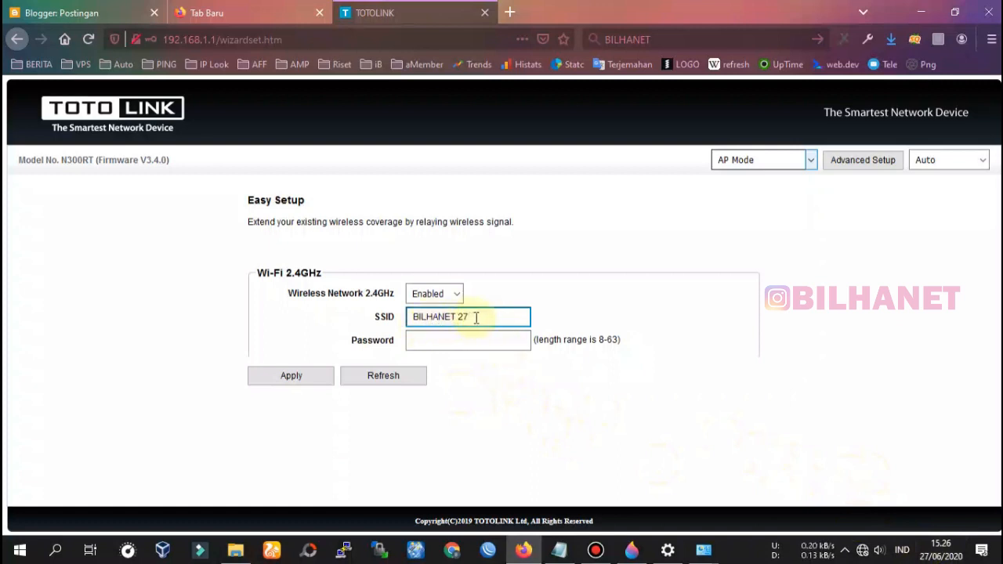
Enter a Wi-Fi password for the network and apply the AP Mode settings.
click(452, 344)
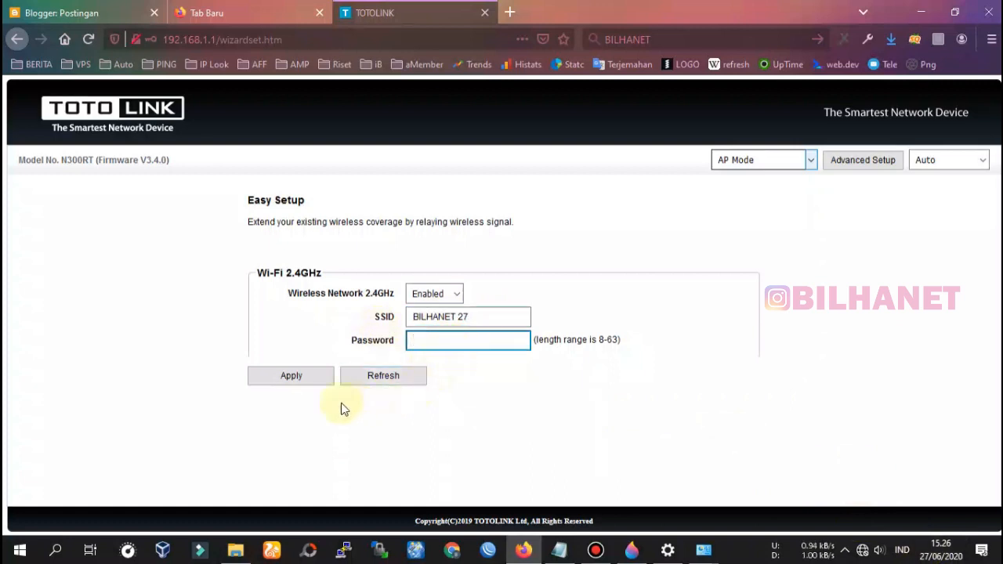
click(288, 377)
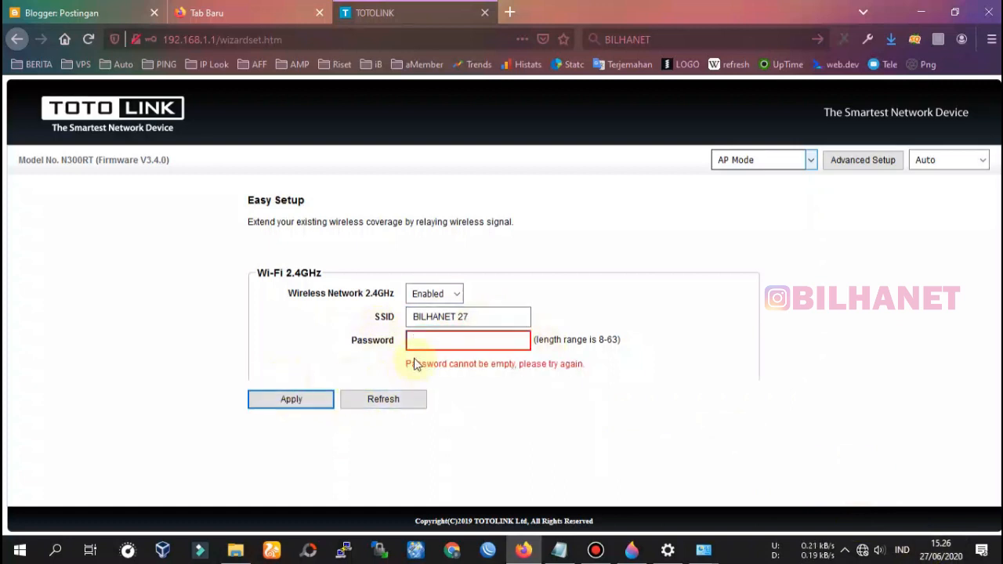
click(434, 345)
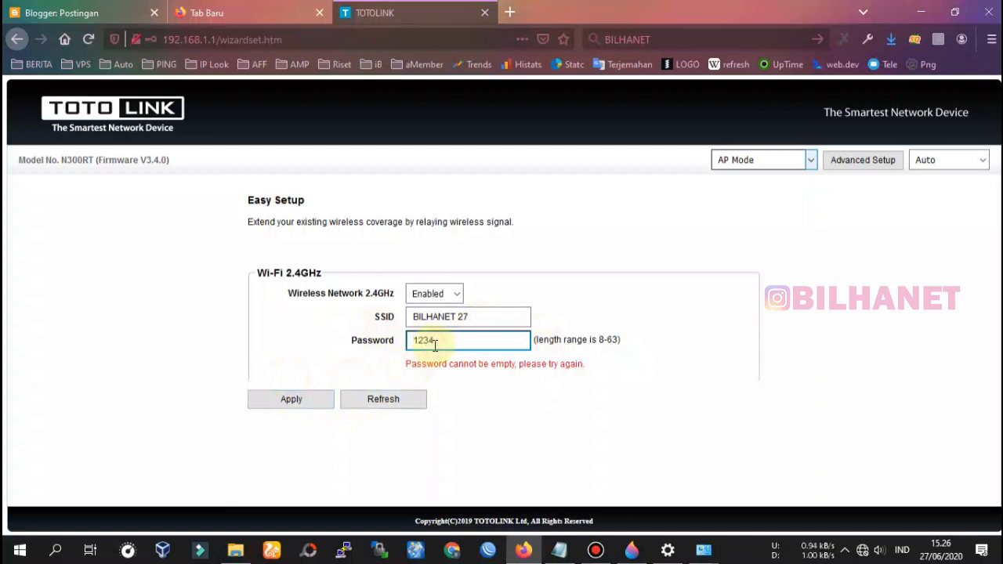
text(12345678)
click(308, 402)
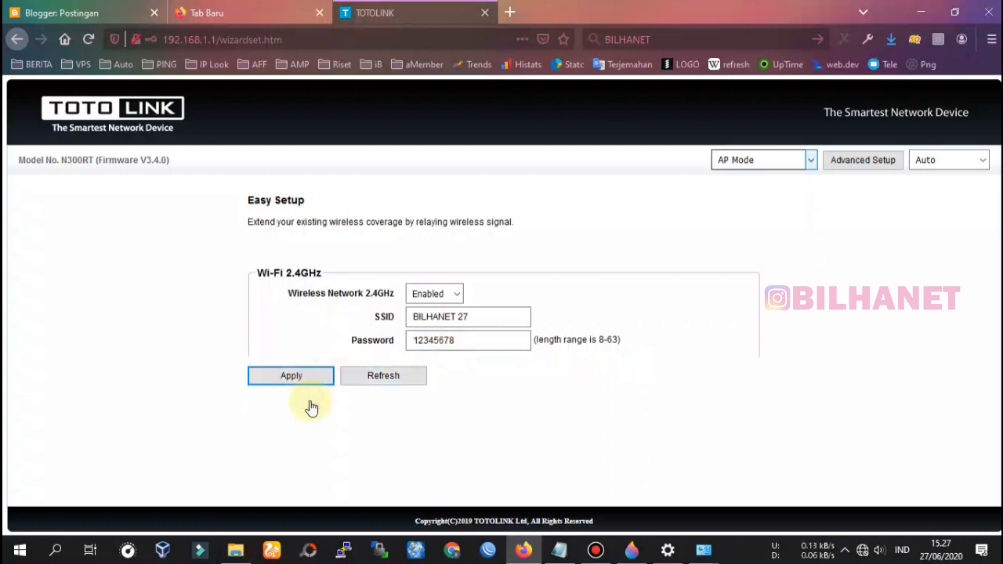
click(294, 382)
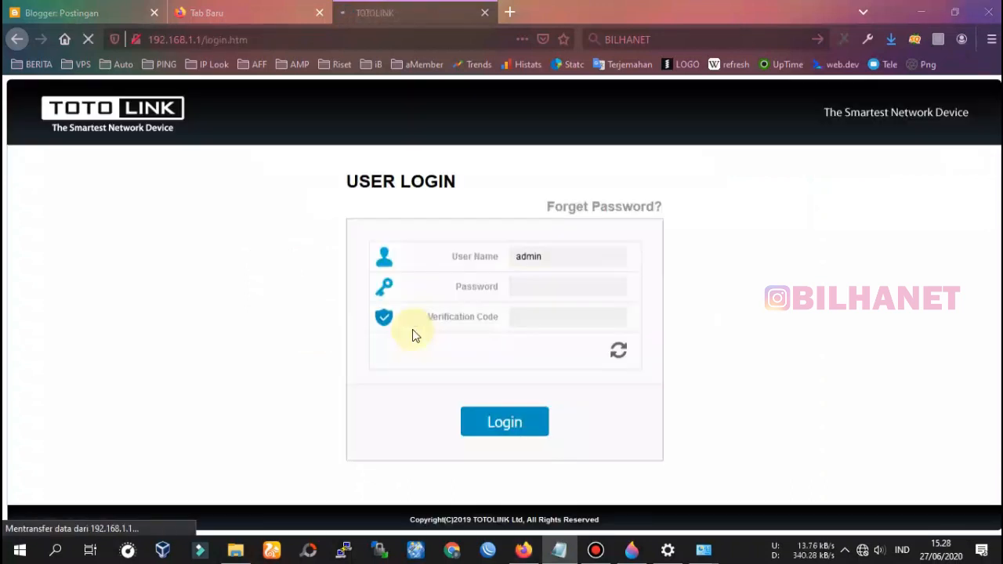
Enter the router login password on the User Login page and move to the verification code.
click(548, 285)
text(adm)
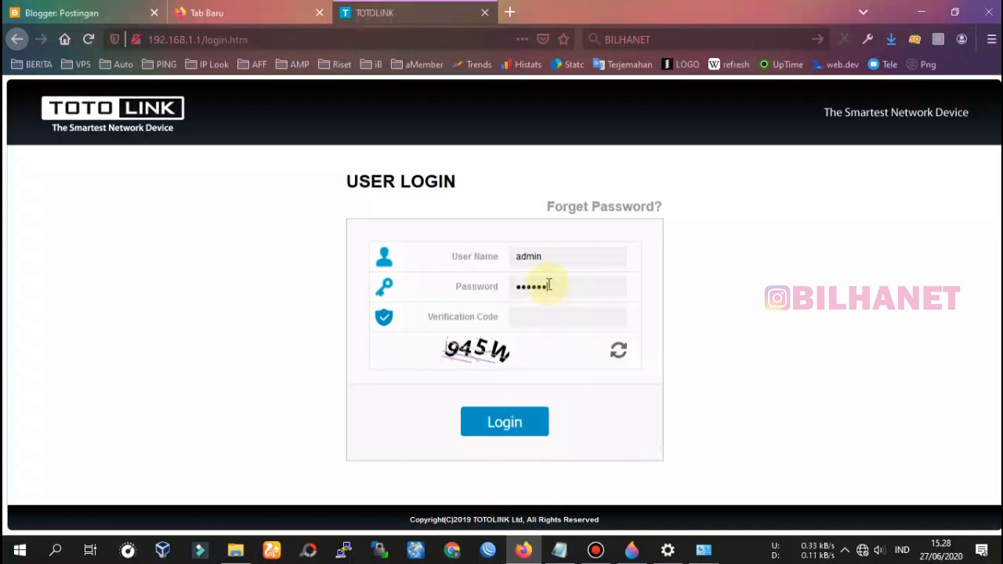
key(Tab)
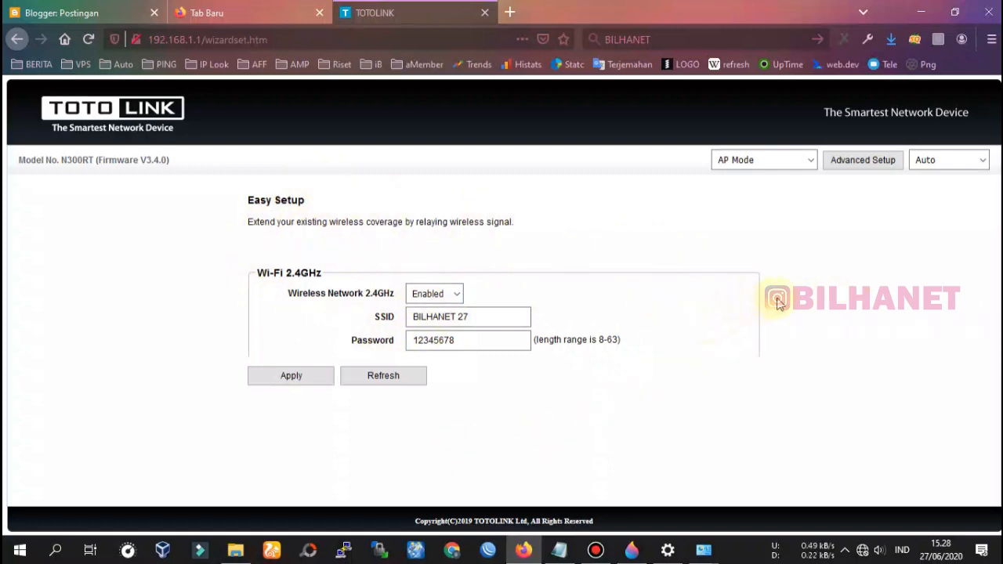
Switch to Advanced Setup's full status pages, then bring up the Paint 3D wiring diagram.
click(874, 167)
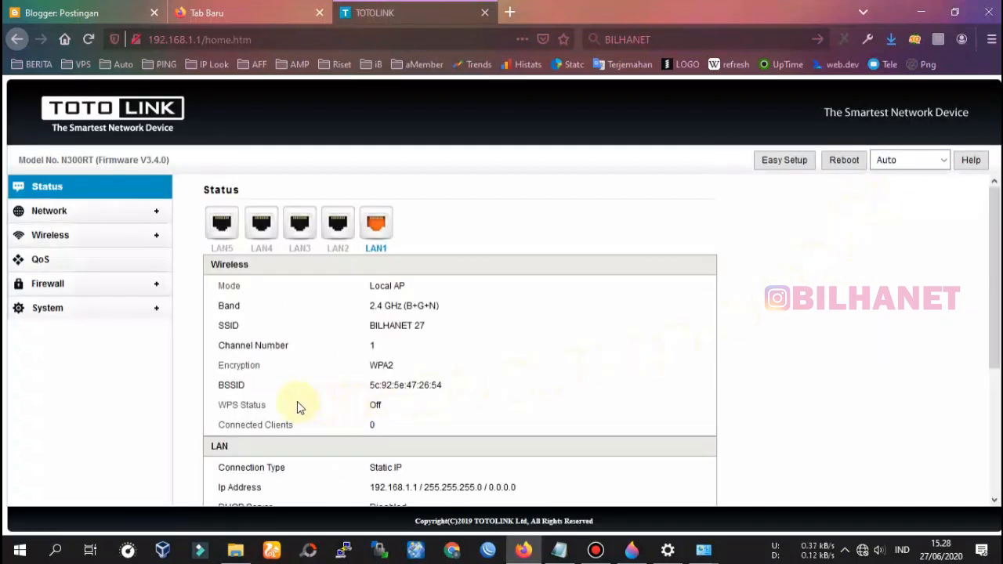
click(632, 550)
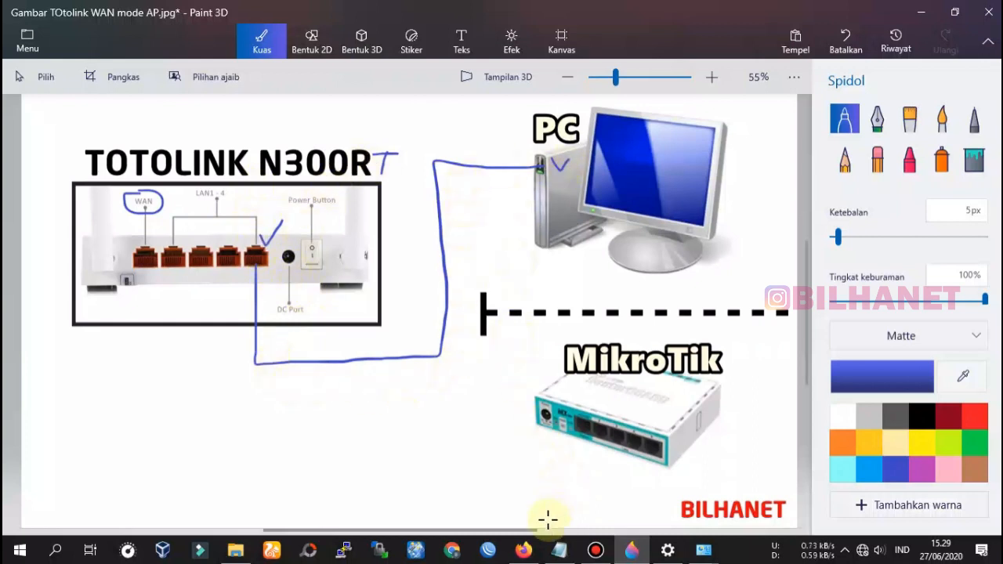
Return from the Paint 3D diagram to the router's Status page in Firefox.
click(523, 550)
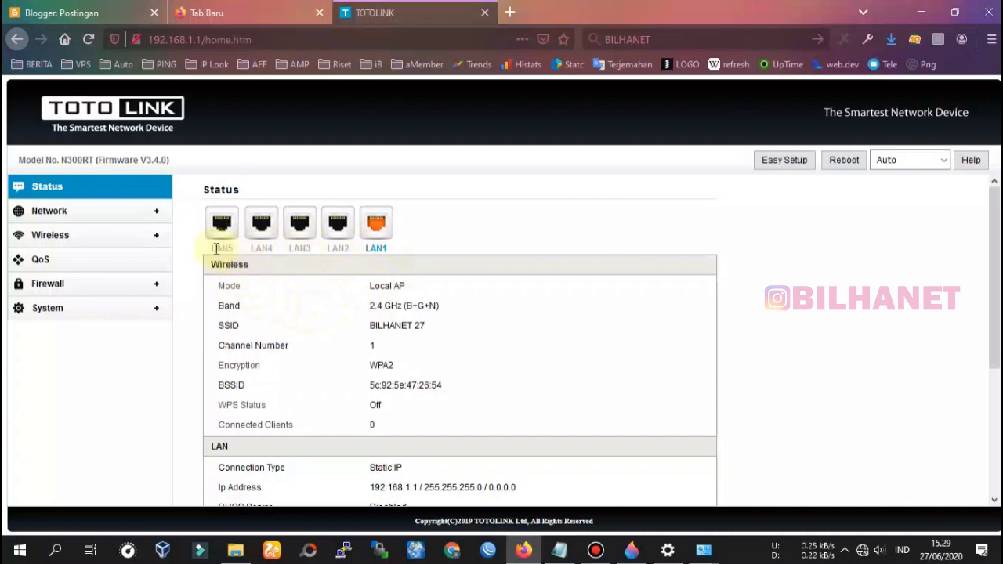
drag(211, 248, 231, 249)
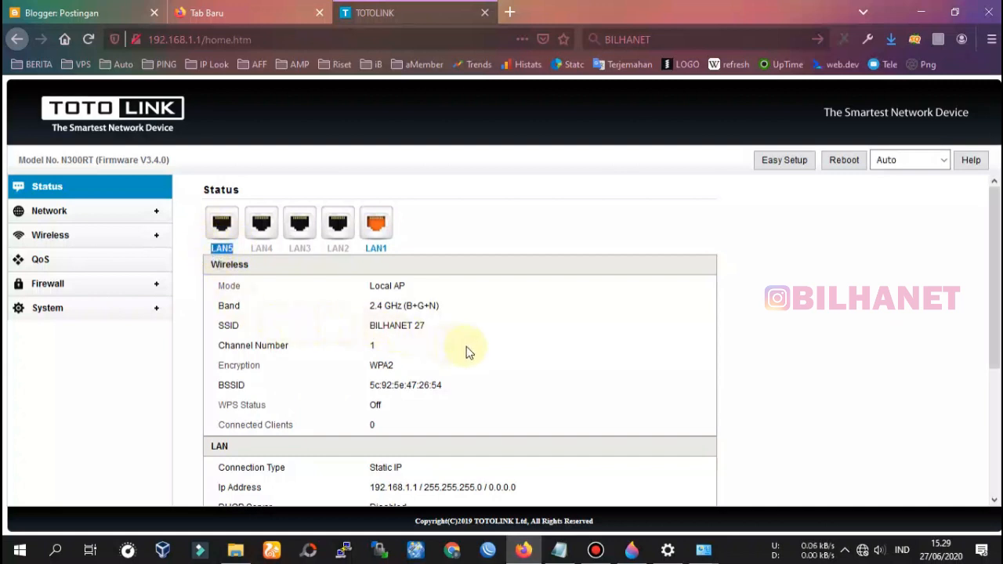
scroll(463, 389, down, 2)
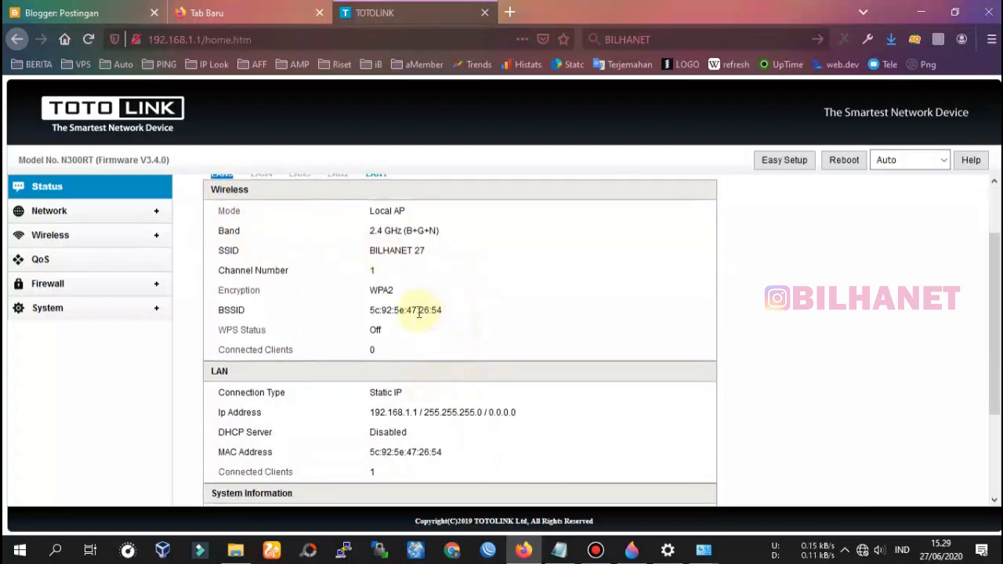
scroll(449, 379, up, 2)
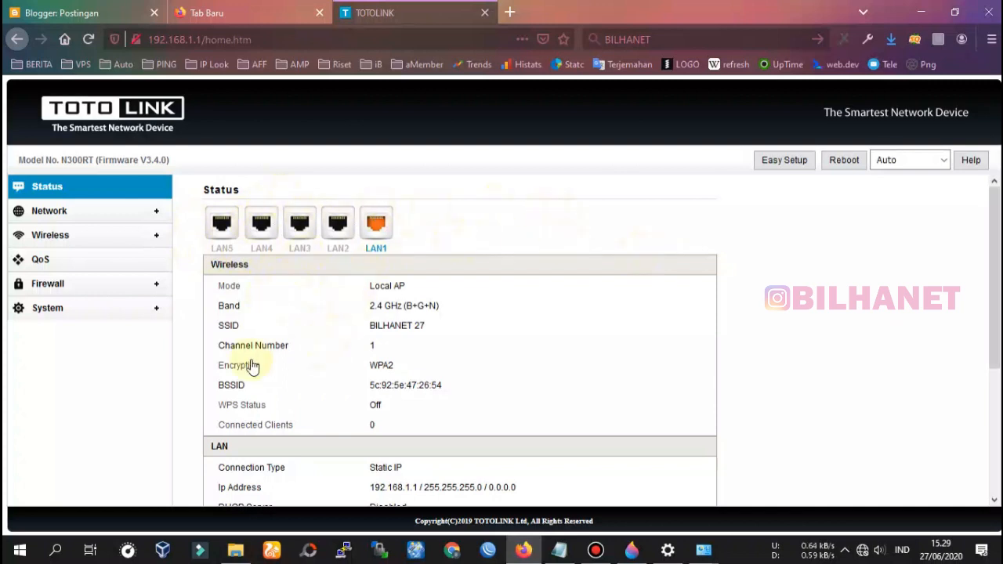
scroll(358, 321, down, 1)
scroll(359, 312, up, 1)
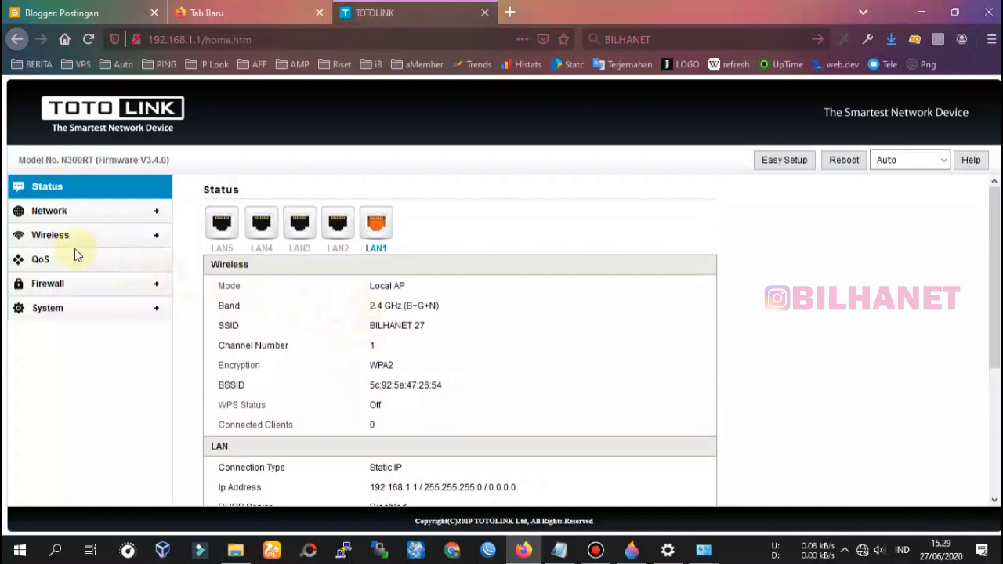
In Wireless Basic Settings for BILHANET 27, set Encryption to Disable.
click(58, 237)
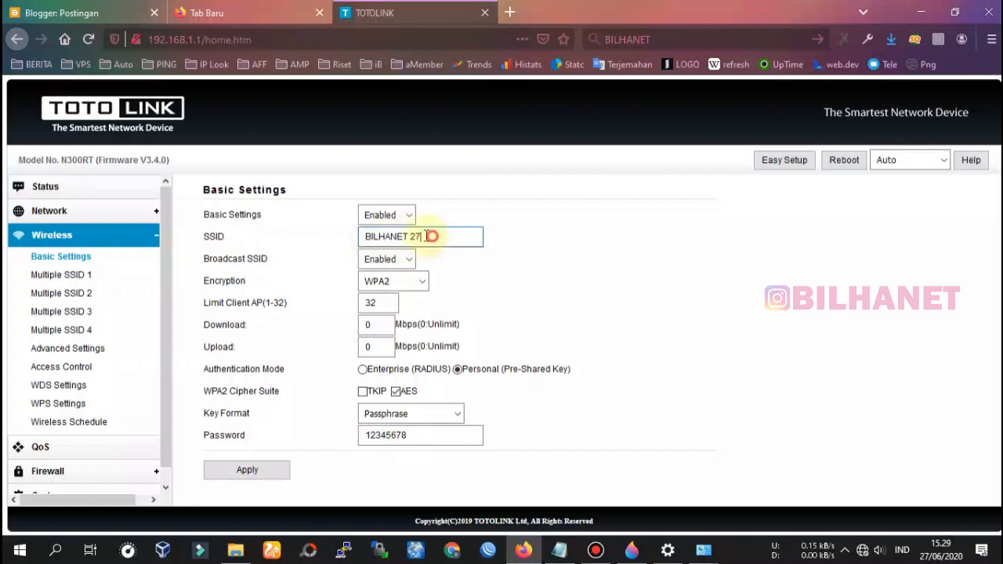
drag(432, 236, 347, 237)
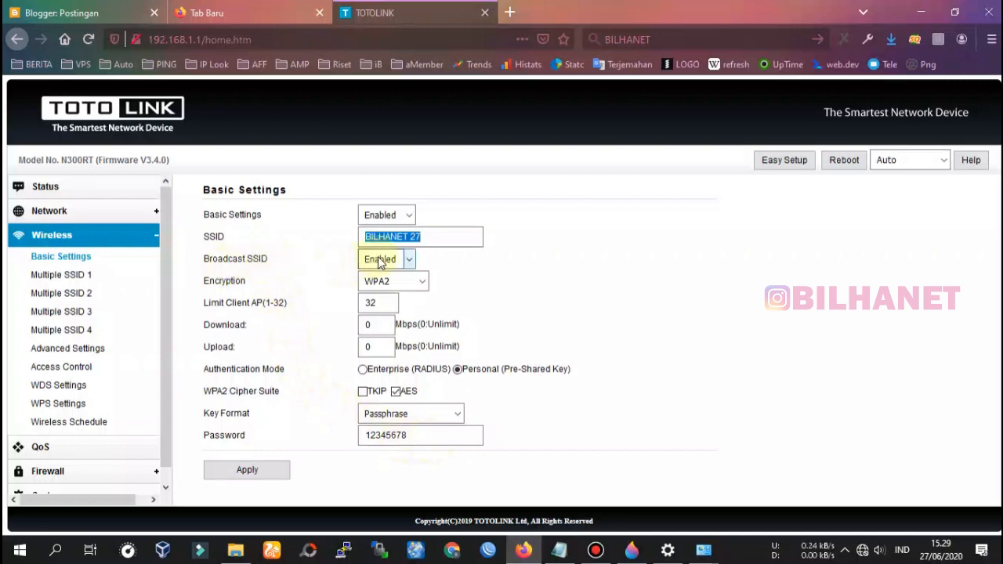
click(383, 282)
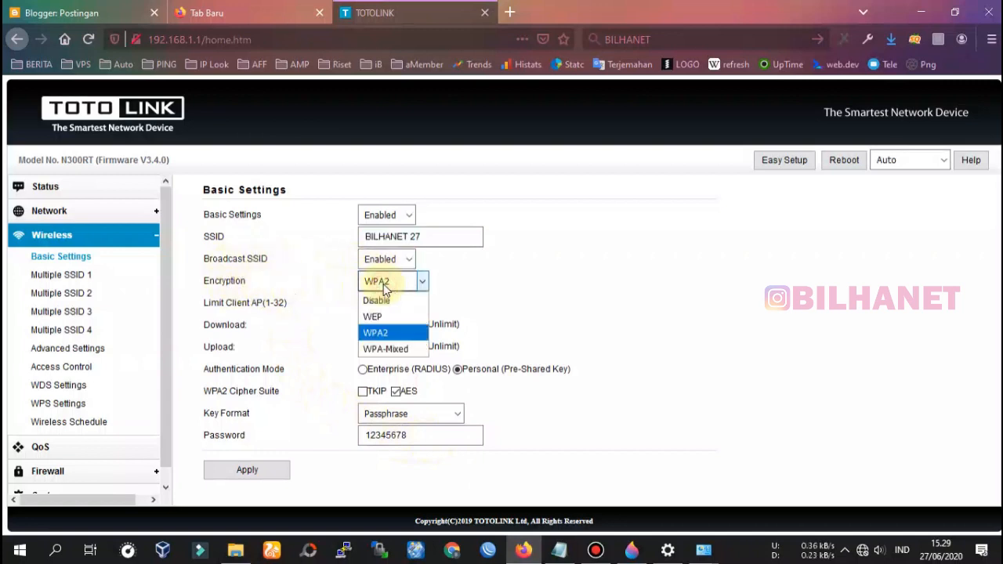
click(378, 301)
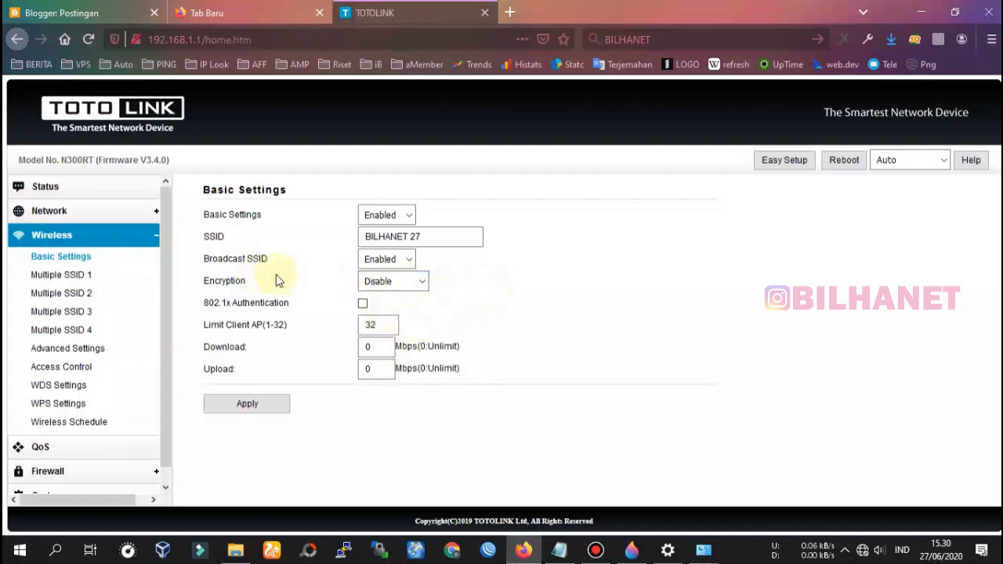
click(372, 281)
click(382, 304)
Check the client limit value 32 and apply the basic wireless settings.
click(384, 325)
drag(384, 324, 362, 324)
click(387, 323)
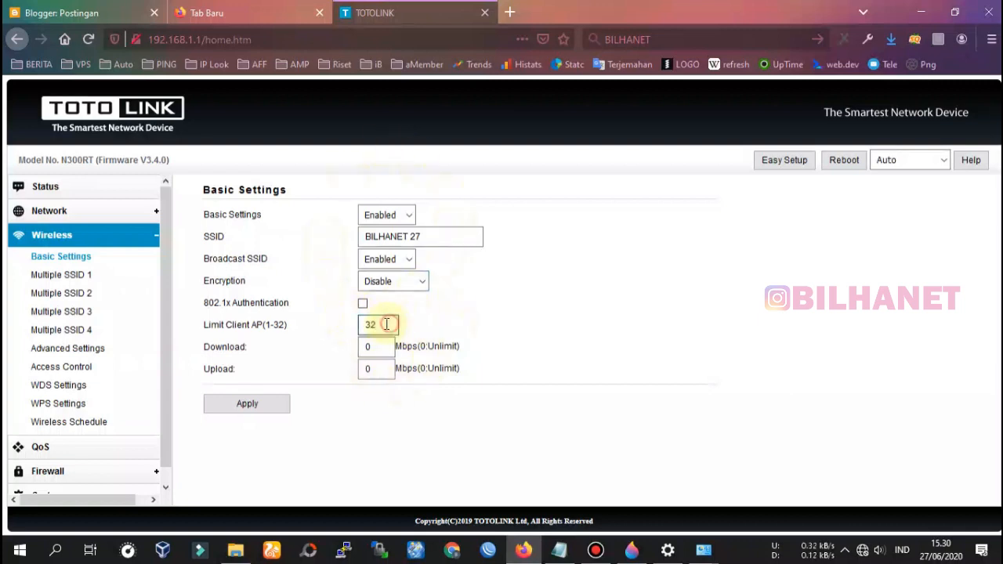
double_click(369, 324)
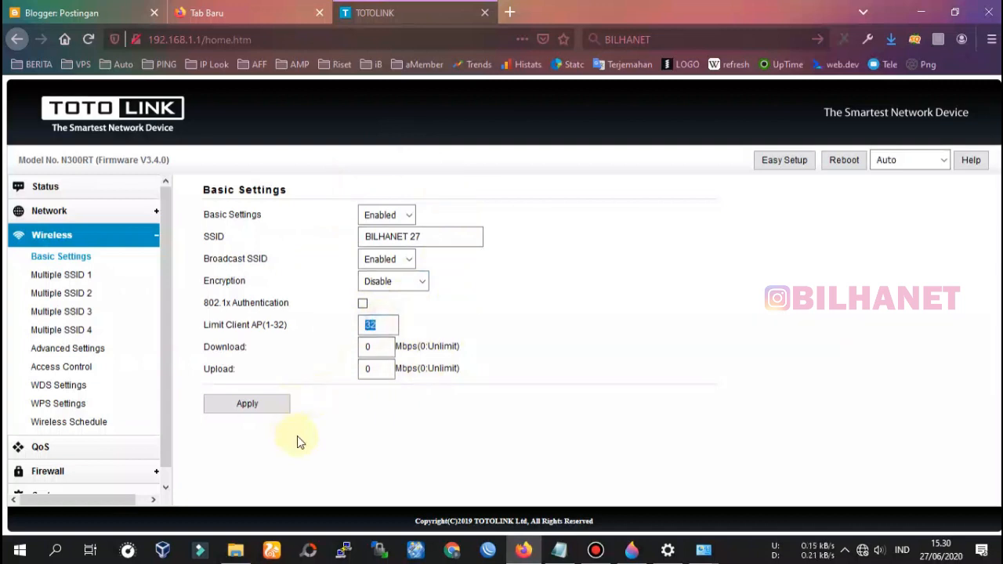
click(251, 404)
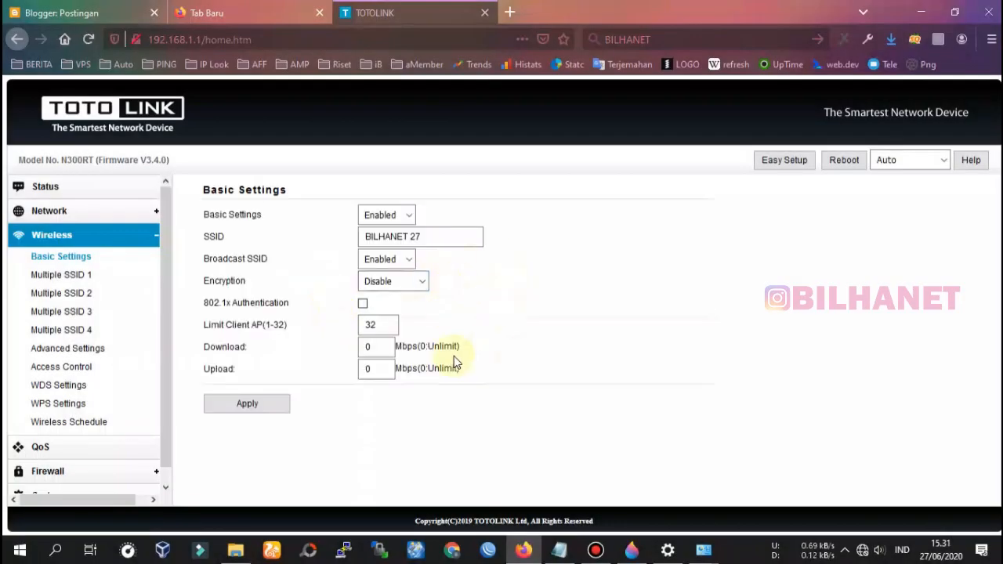
Reload the router page and open Wireless Advanced Settings.
right_click(586, 257)
click(595, 232)
right_click(577, 215)
click(684, 234)
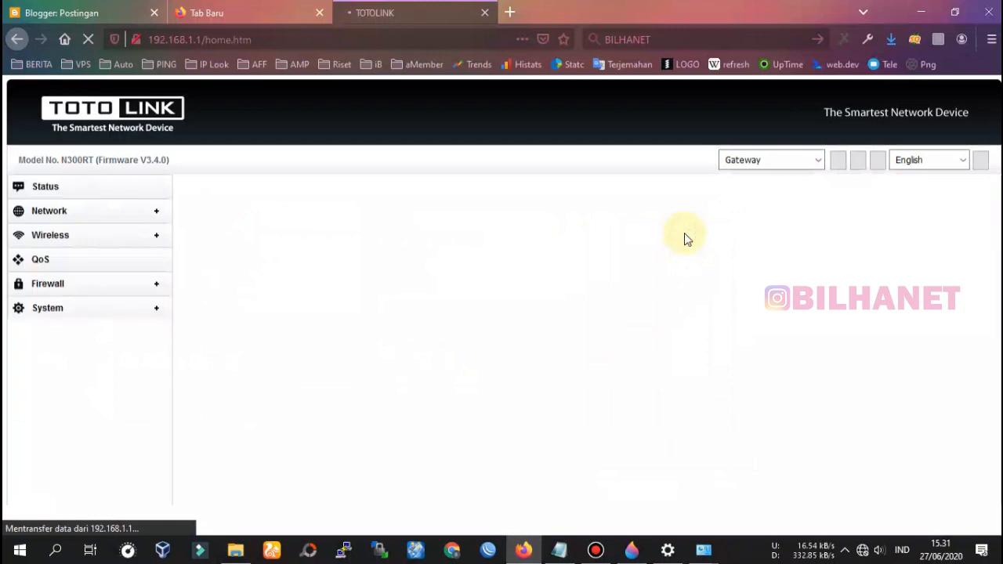
click(53, 239)
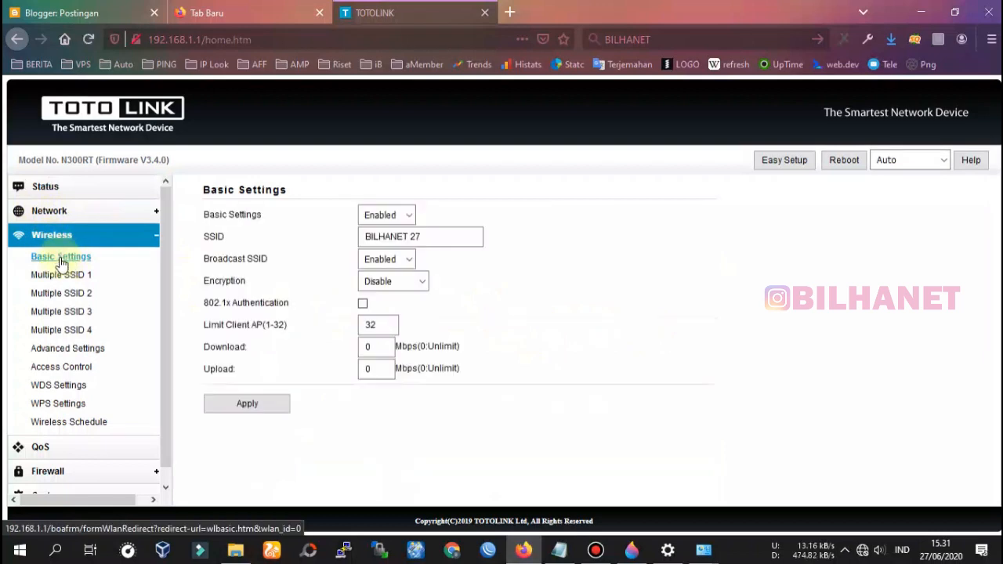
click(73, 351)
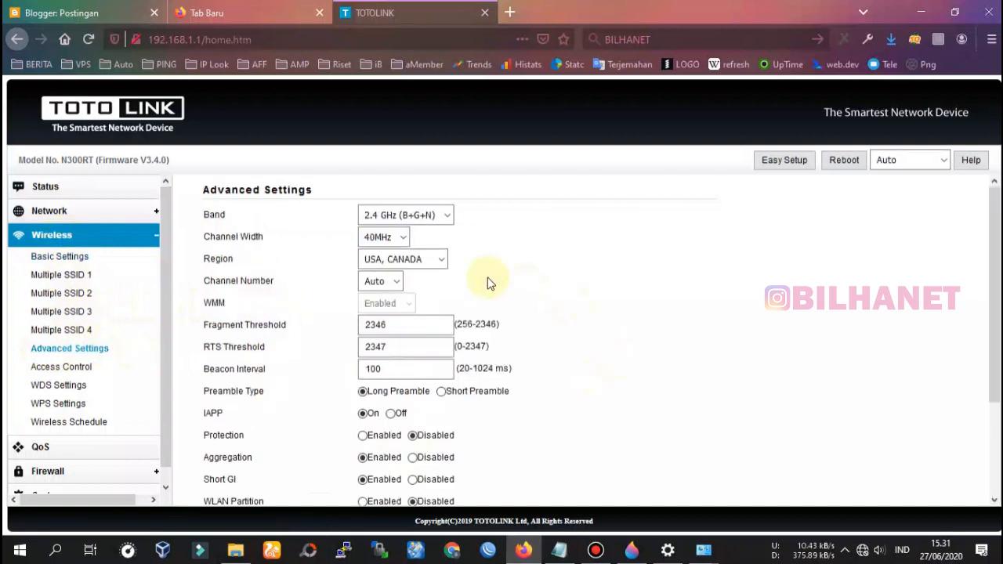
Set channel width to 20MHz, keeping band 2.4 GHz (B+G+N) and region USA, CANADA.
click(392, 216)
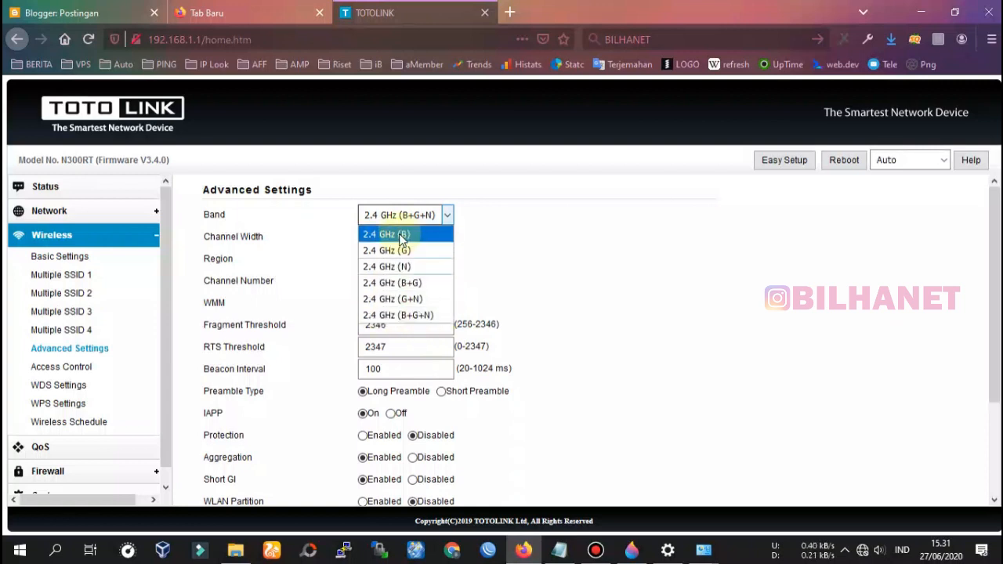
click(421, 313)
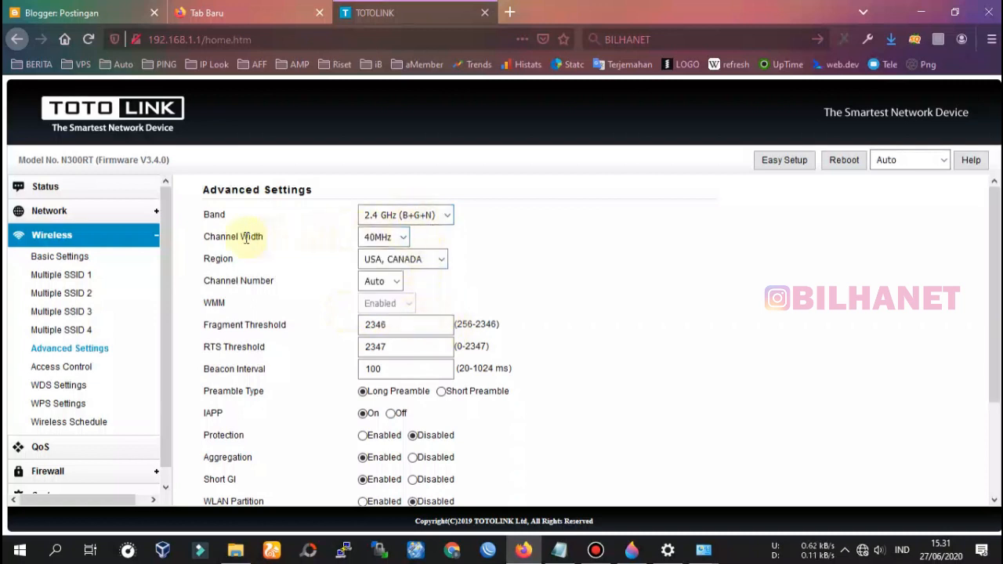
click(384, 245)
click(392, 265)
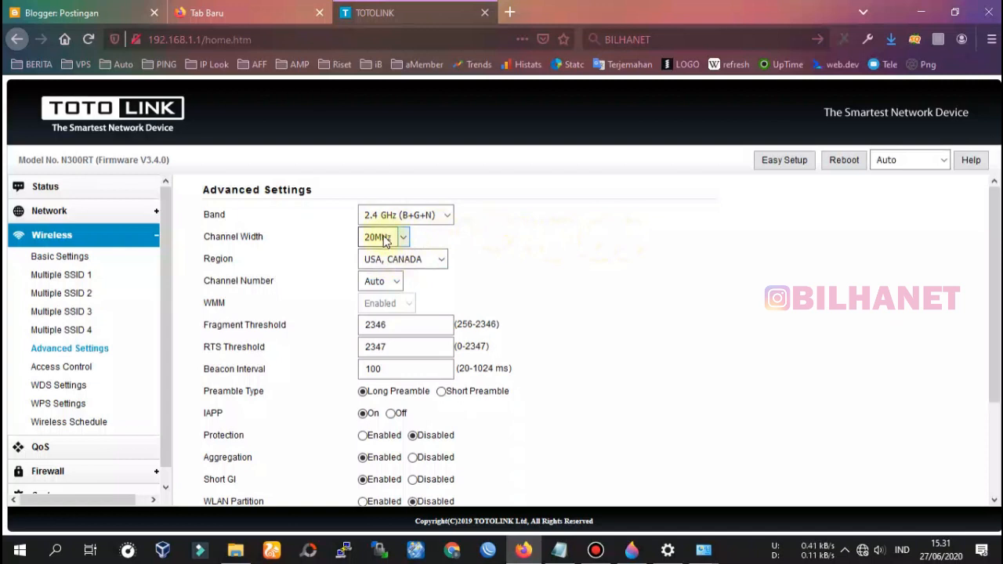
click(408, 264)
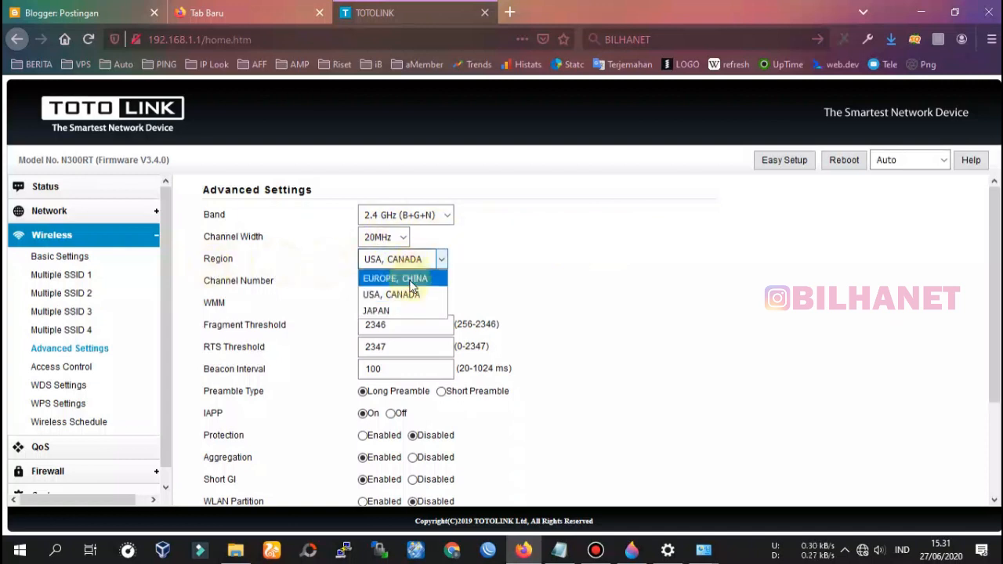
click(413, 297)
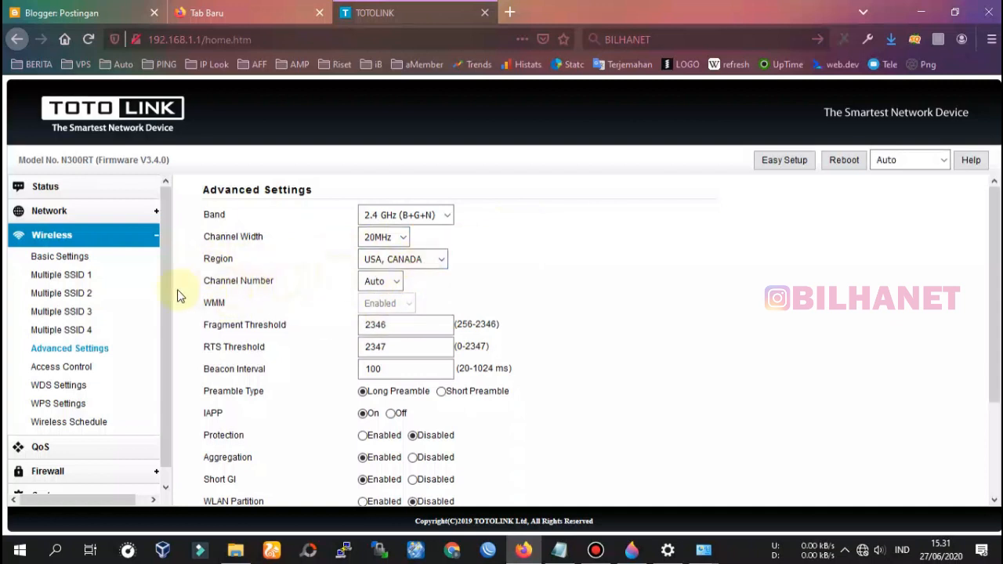
Set the wireless channel number to 6.
click(374, 283)
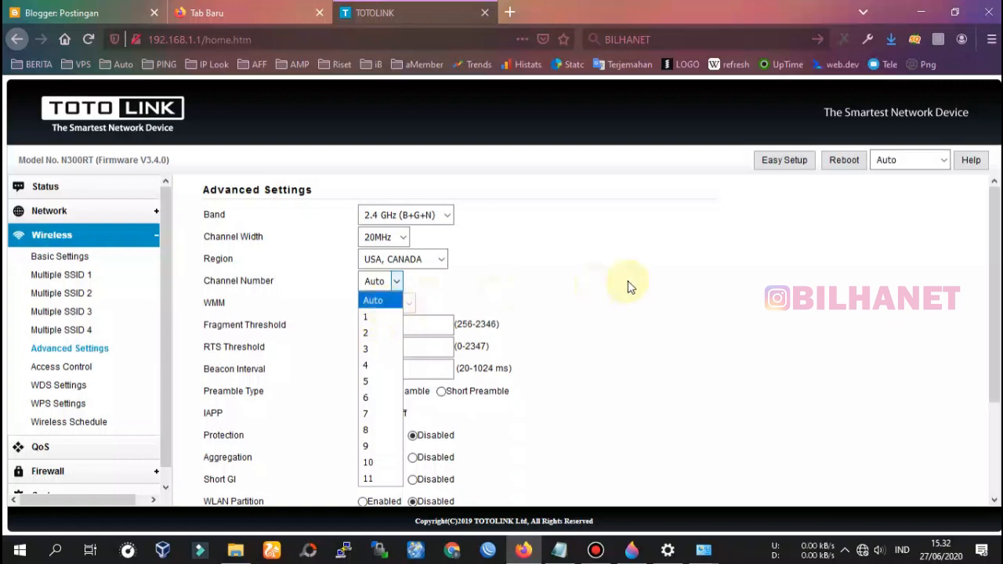
click(375, 303)
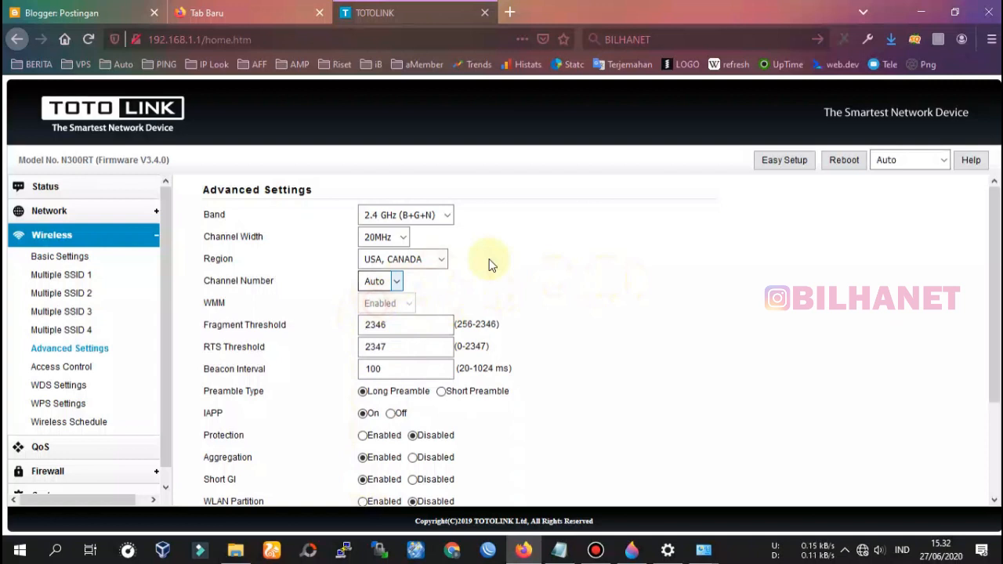
click(373, 284)
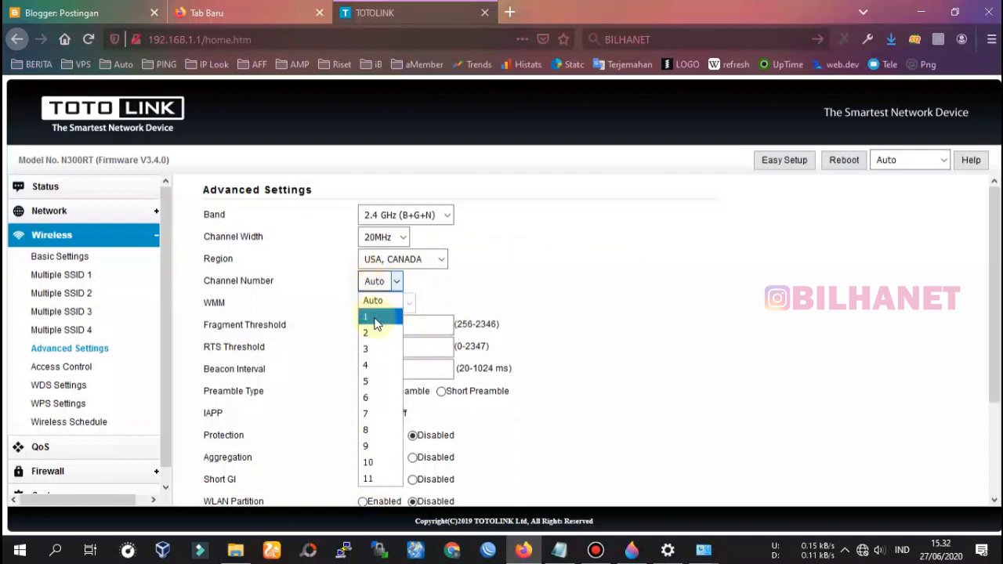
click(373, 397)
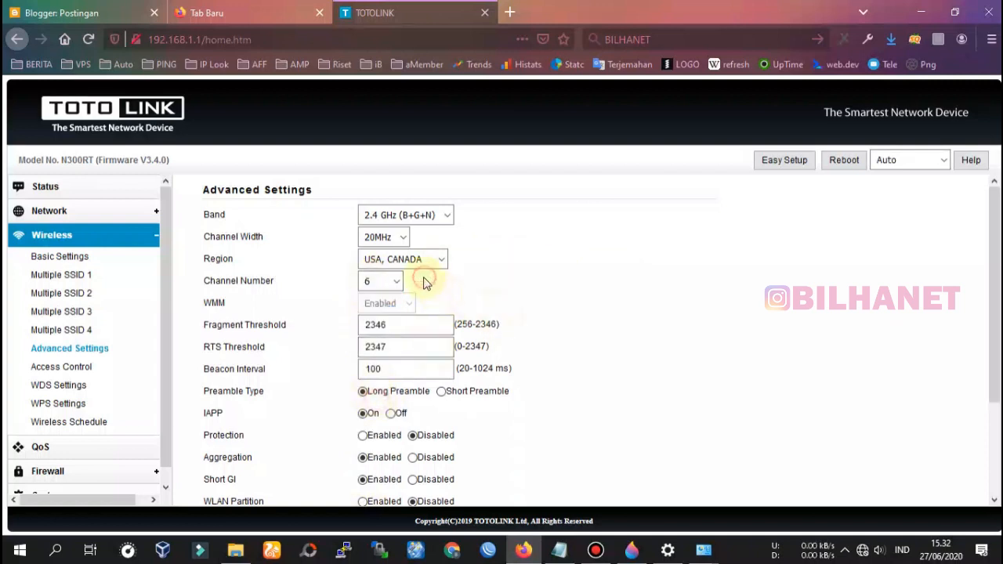
scroll(390, 332, down, 1)
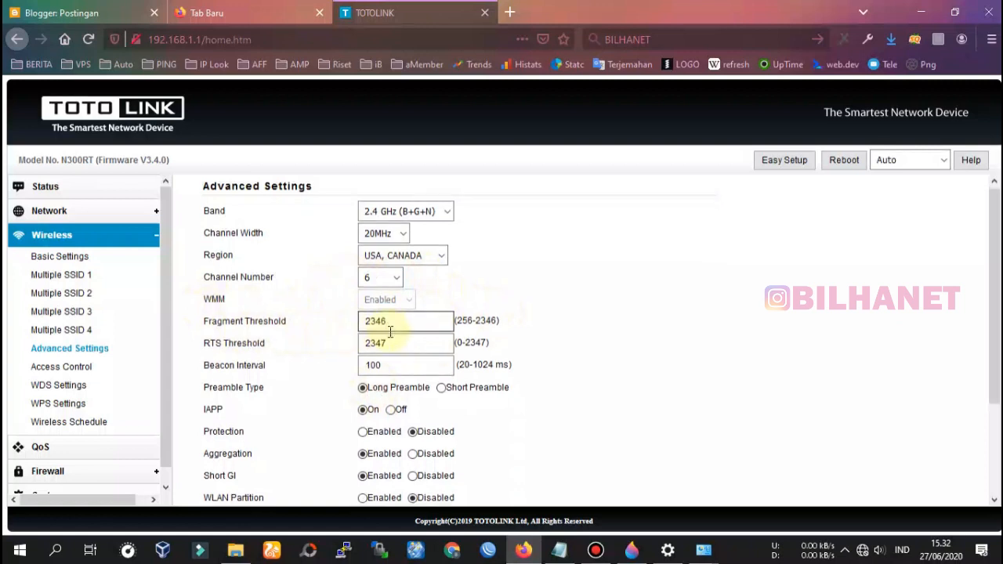